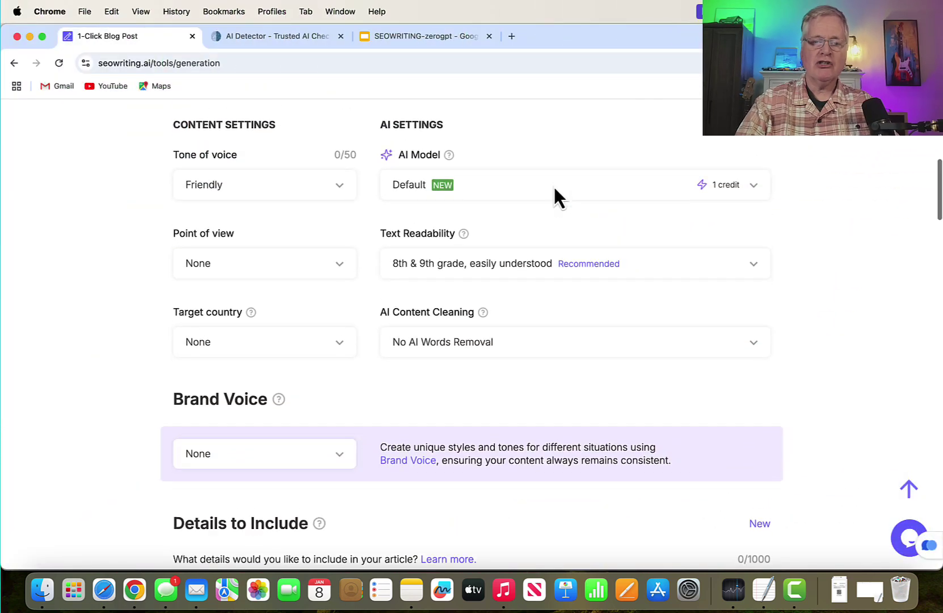
- Scroll the AI Model list down to GPT-o1 and Claude 3 Opus with their credit costs
scroll(553, 185, "up", 1)
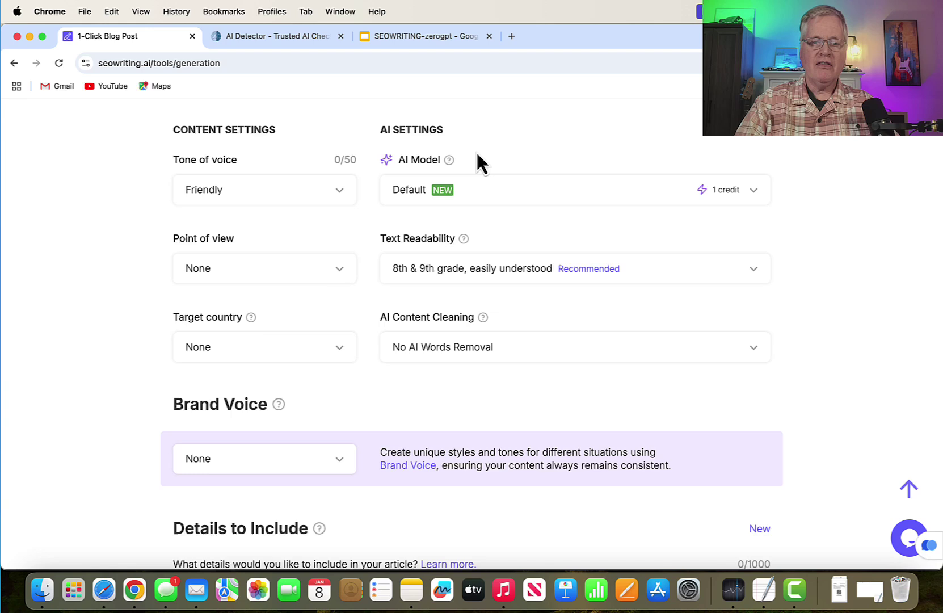
left_click(758, 194)
scroll(704, 258, "up", 3)
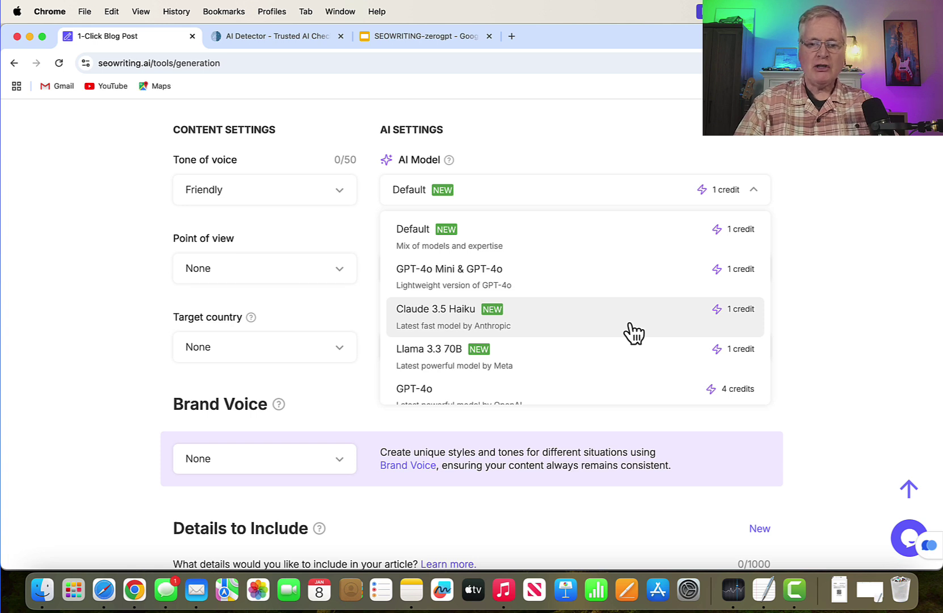
scroll(634, 334, "down", 1)
scroll(634, 334, "down", 5)
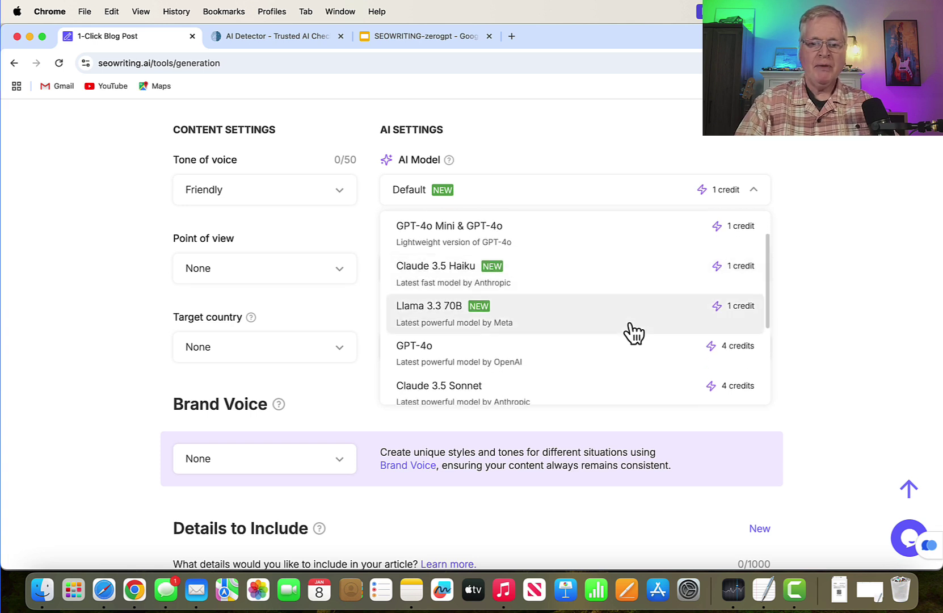
scroll(634, 334, "down", 2)
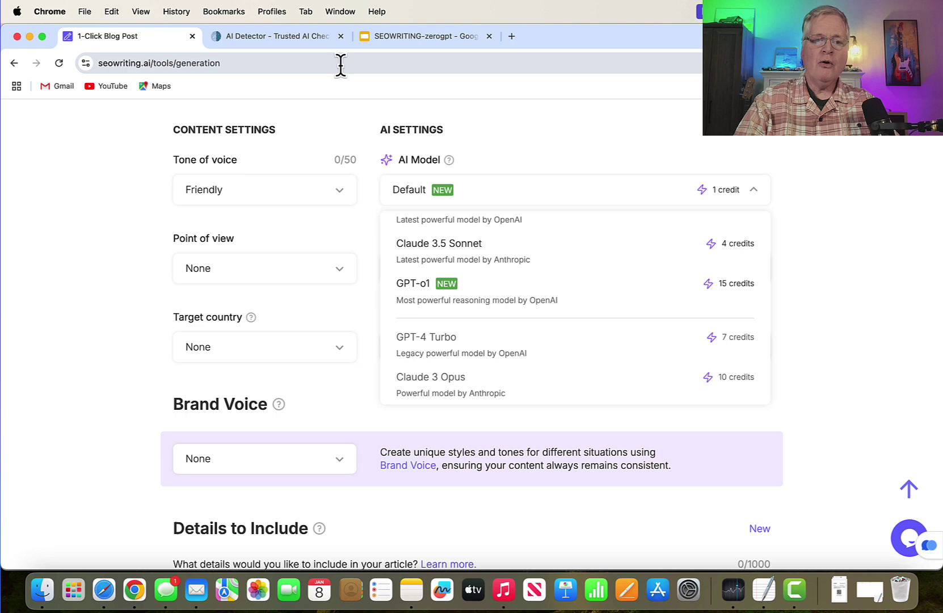
left_click(260, 40)
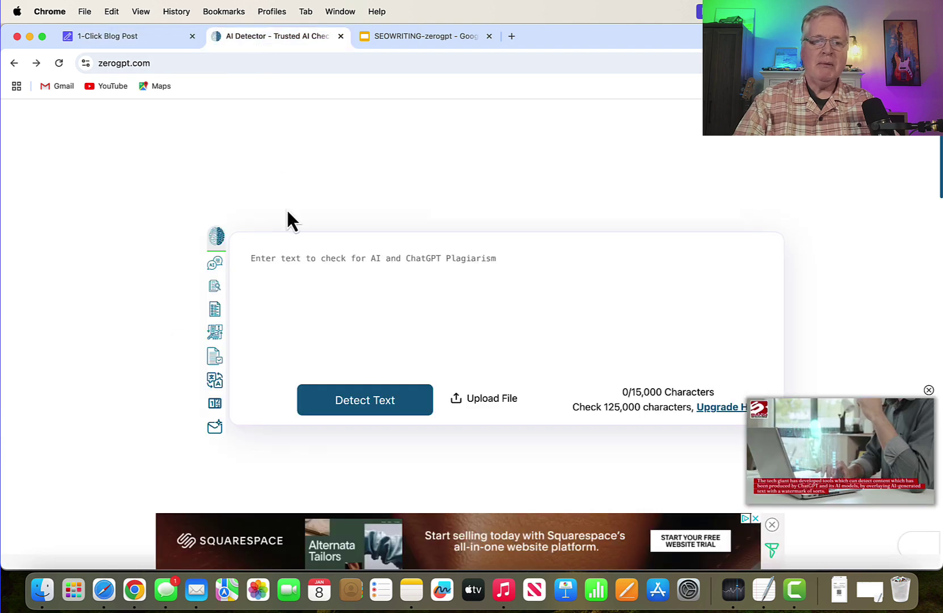
scroll(356, 199, "up", 3)
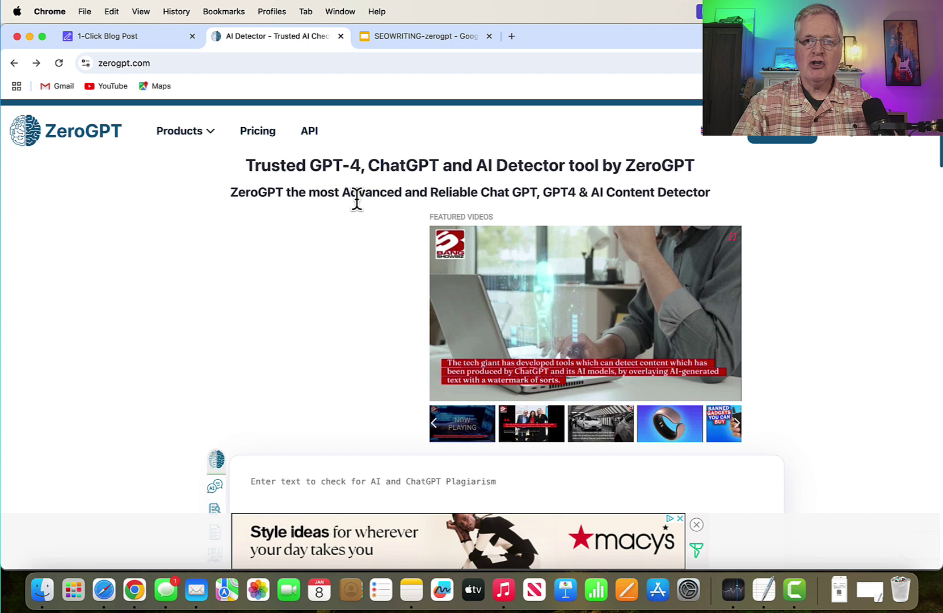
scroll(356, 199, "down", 3)
scroll(359, 203, "down", 4)
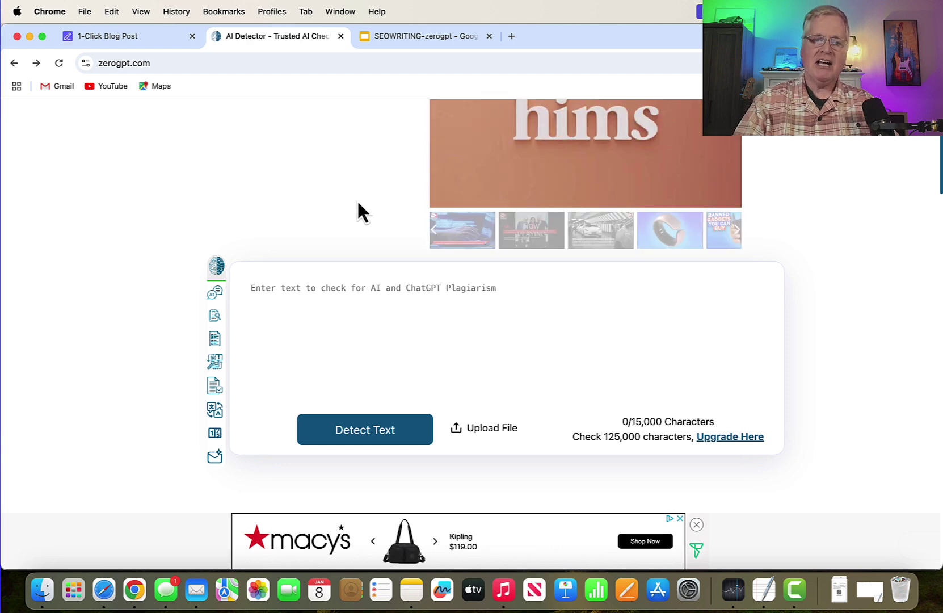
left_click(146, 35)
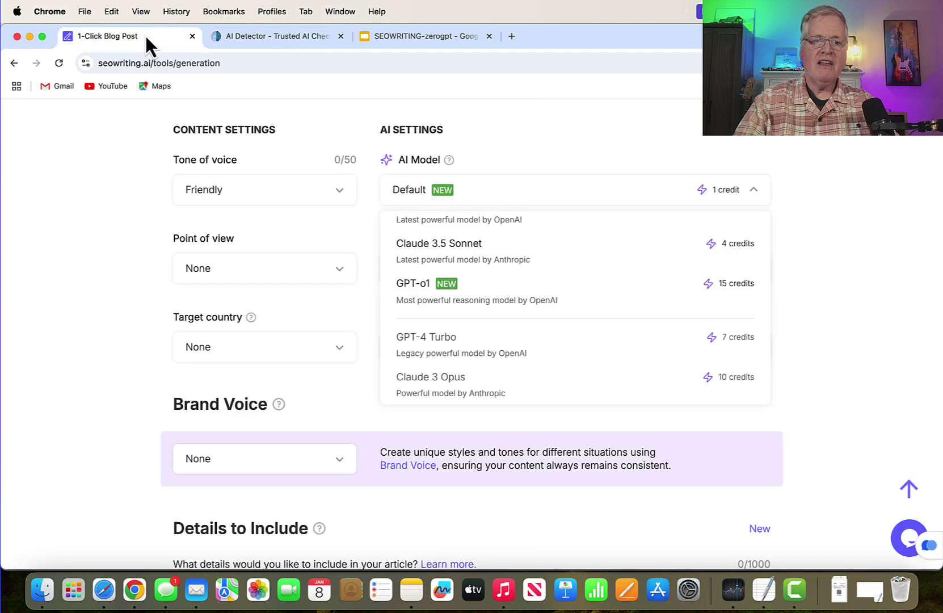
- Choose GPT-o1 (15 credits) as the AI model and Extended AI Words Removal for content cleaning
left_click(690, 303)
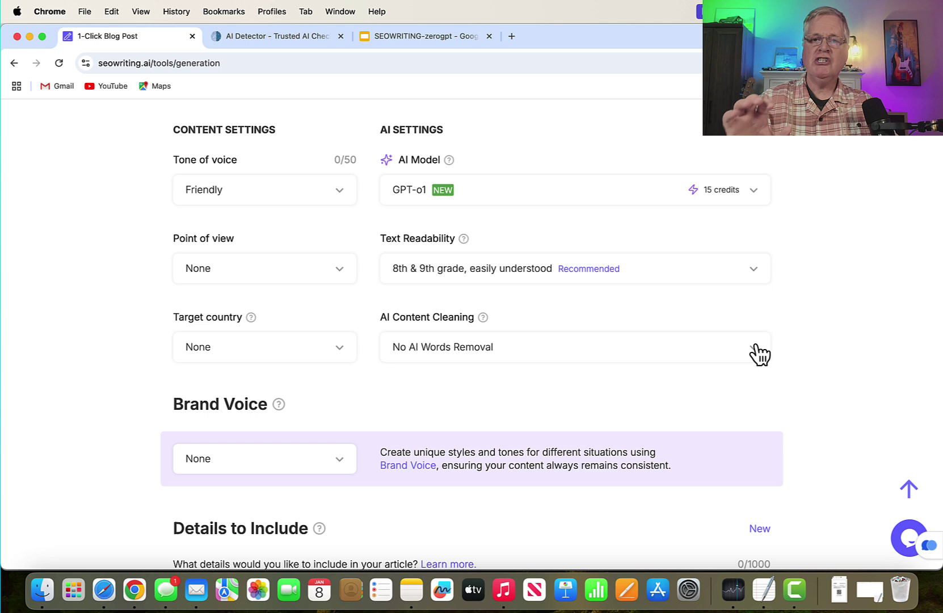
left_click(754, 353)
left_click(730, 404)
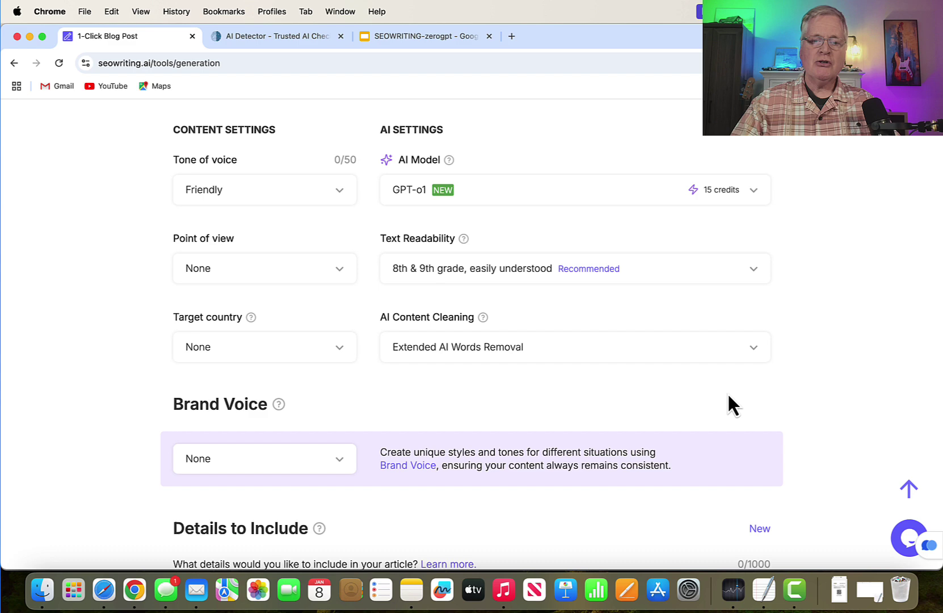
scroll(665, 401, "up", 8)
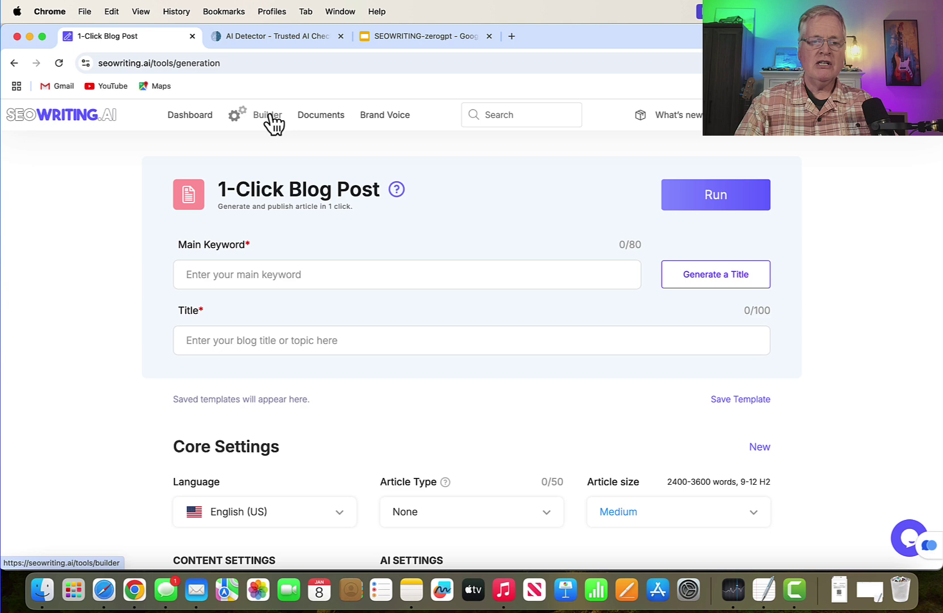
- Go to the Builder page listing the 268 previously generated articles
left_click(272, 118)
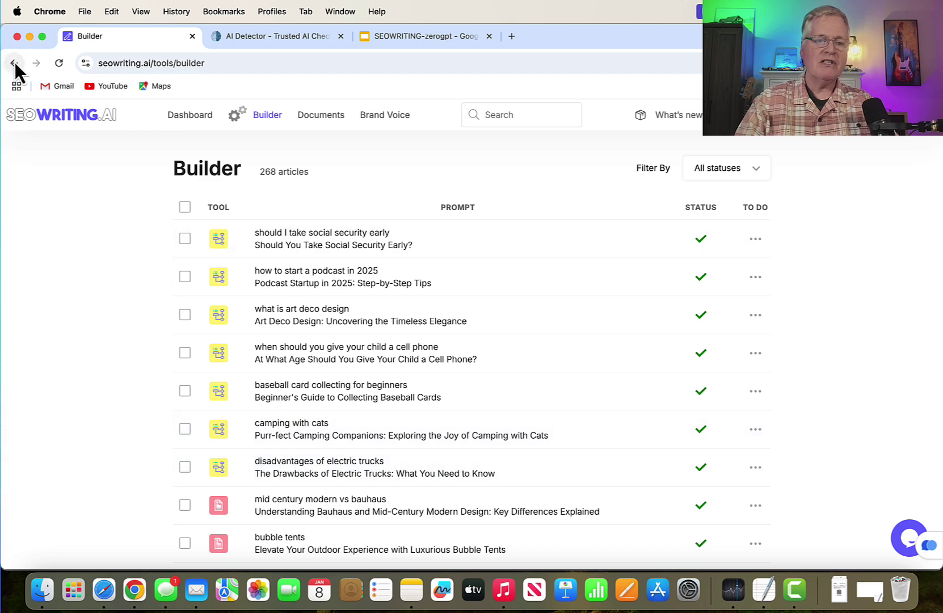
- Leave the AI model on Default and set content cleaning to Extended AI Words Removal
scroll(675, 245, "down", 5)
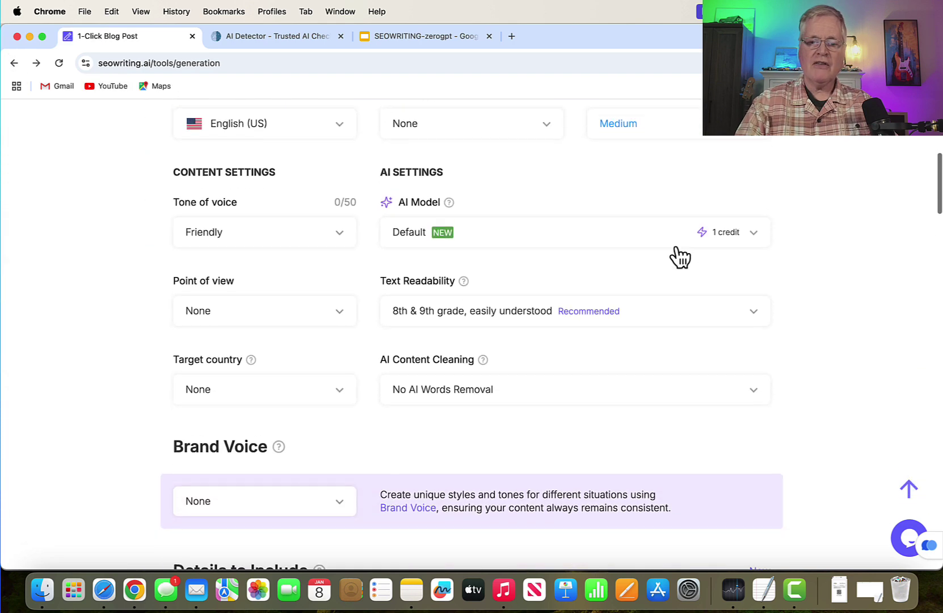
left_click(764, 230)
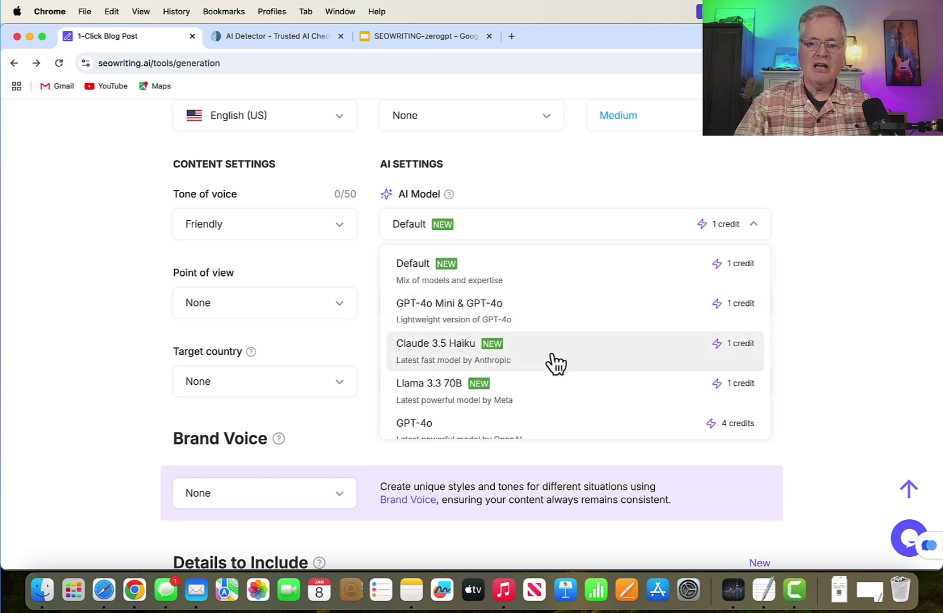
scroll(557, 364, "down", 2)
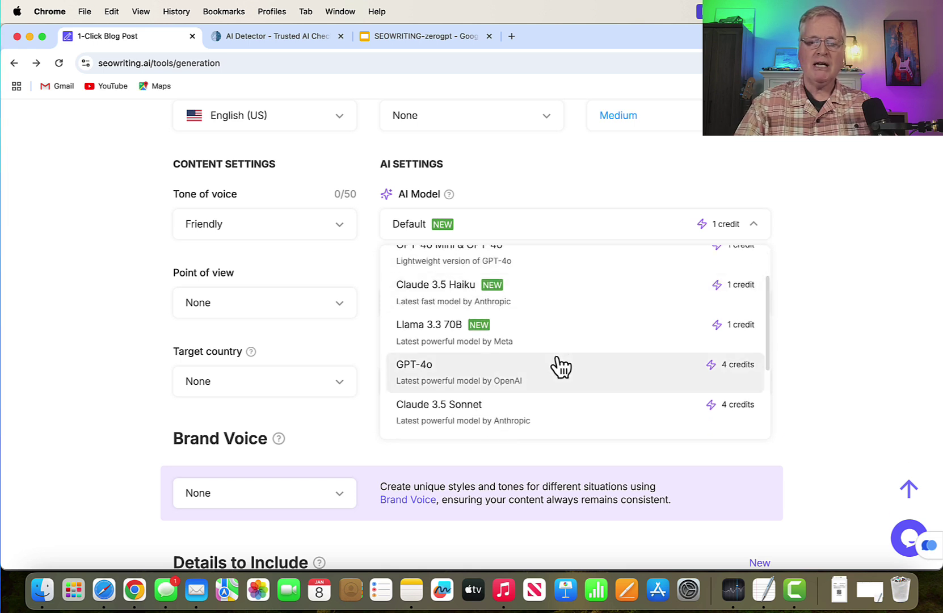
scroll(558, 366, "down", 2)
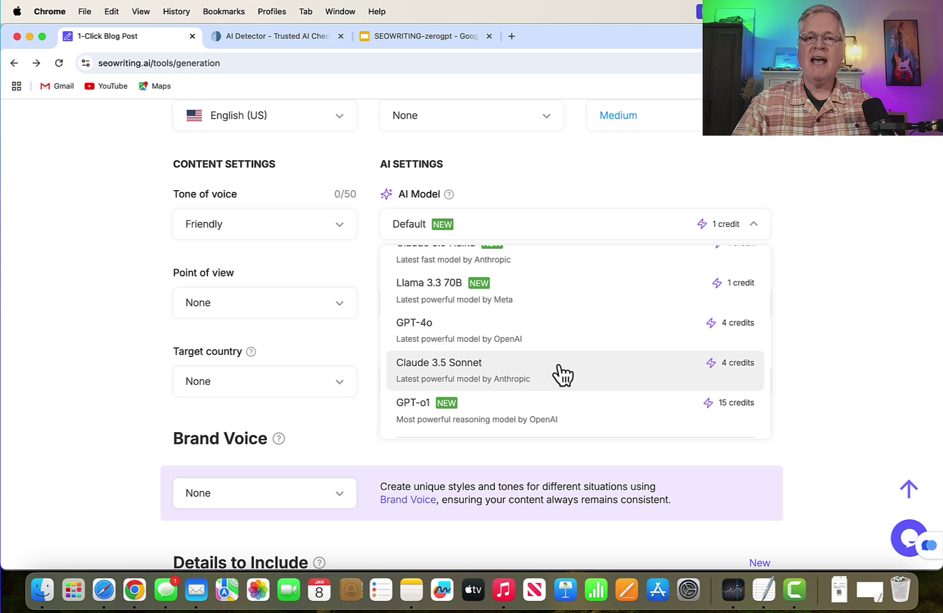
scroll(564, 375, "down", 4)
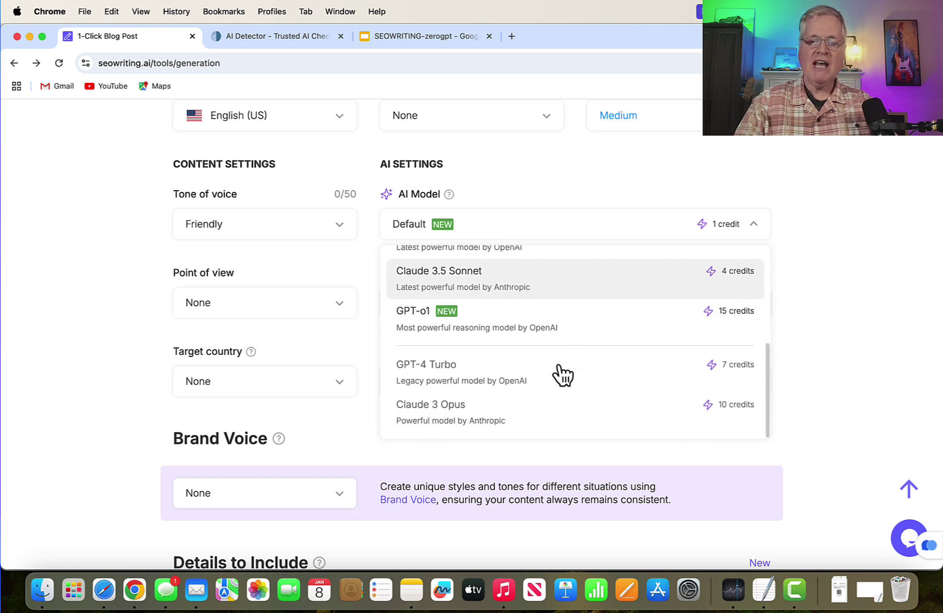
left_click(794, 353)
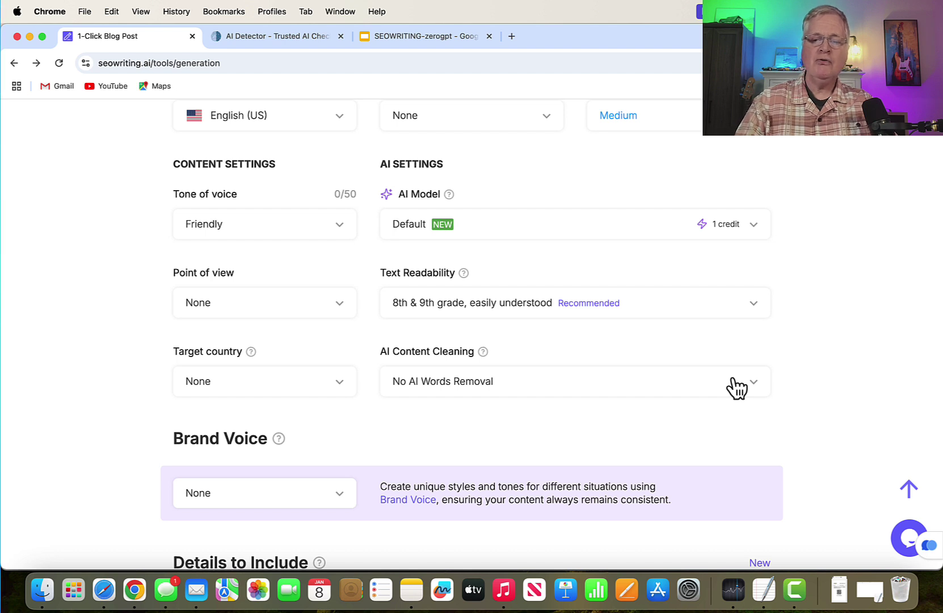
left_click(752, 383)
left_click(578, 487)
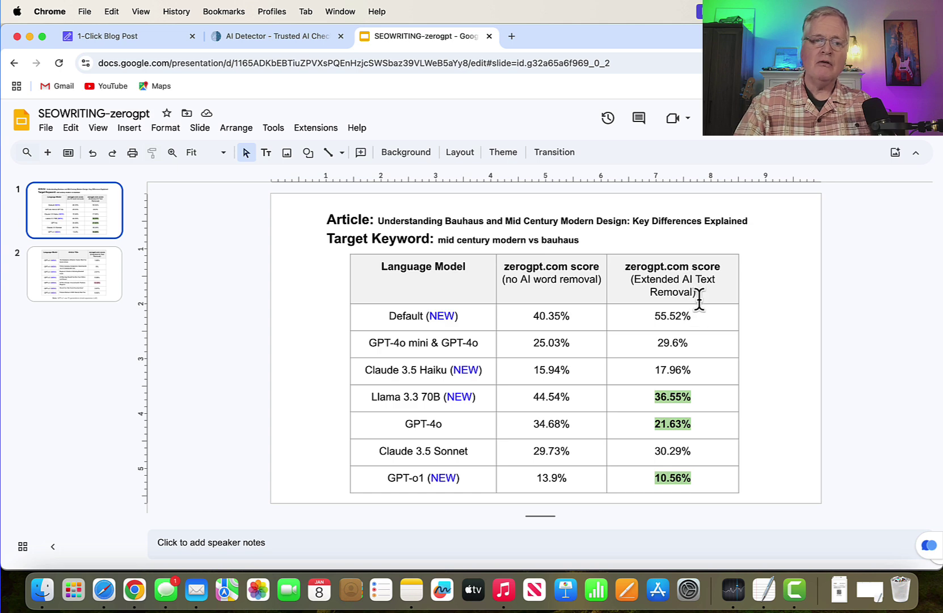
- Glance at the blog post settings and ZeroGPT detector, then return to the score table slide
left_click(108, 36)
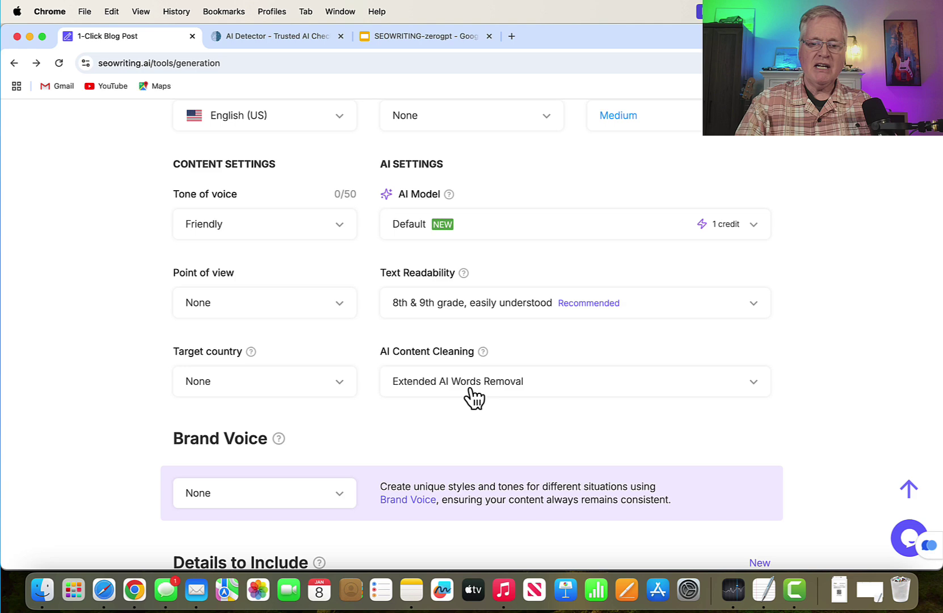
left_click(305, 36)
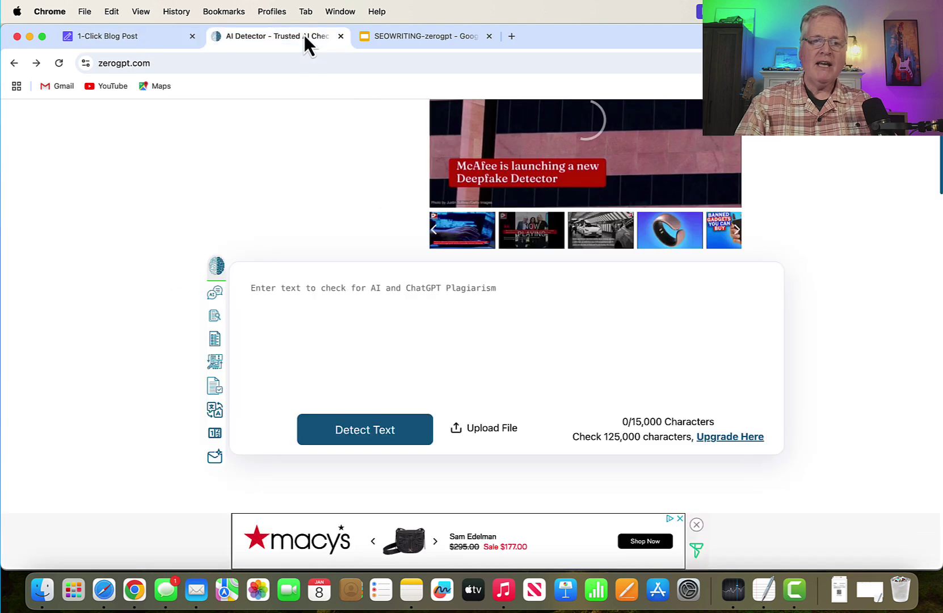
left_click(430, 35)
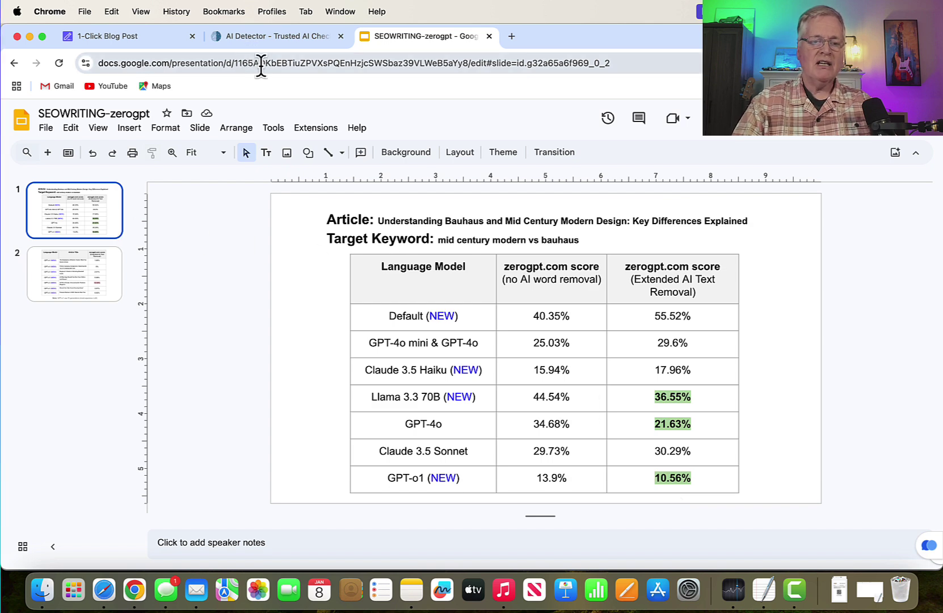
- Return to the SEOWriting.ai 1-Click Blog Post form and scroll to its top
key("super+1")
scroll(347, 150, "up", 5)
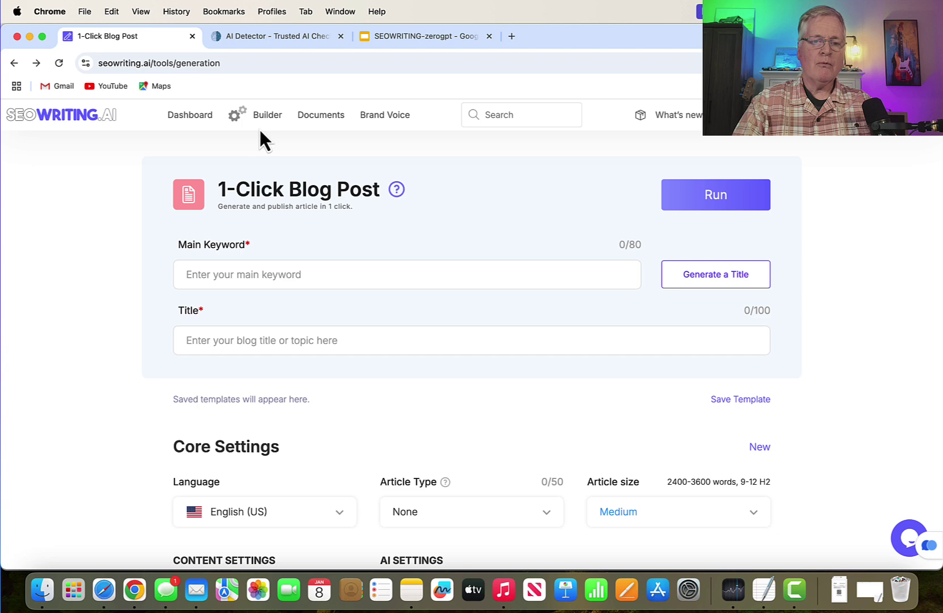
- From Builder, open the 'how to start a podcast in 2025' article and scroll through it
left_click(267, 118)
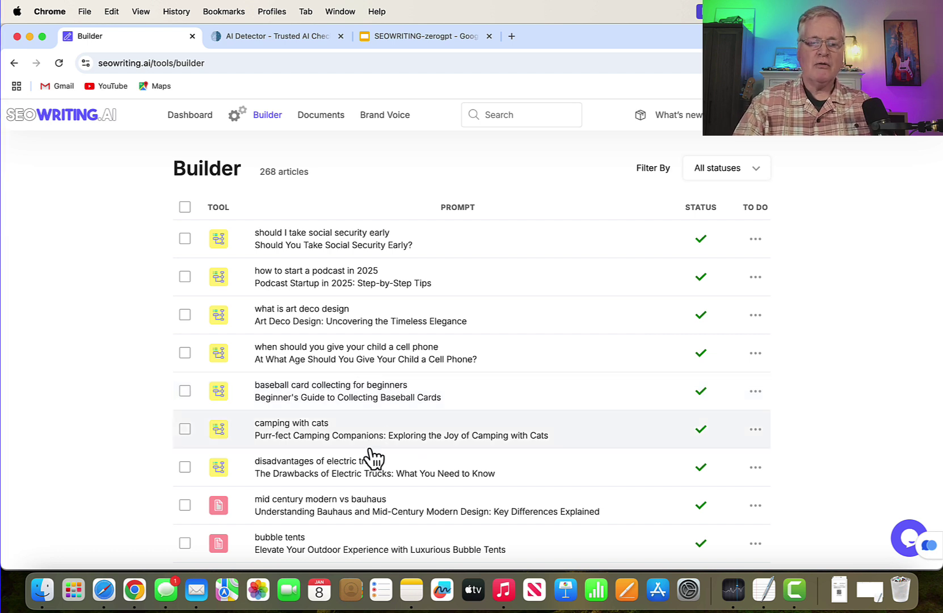
left_click(374, 287)
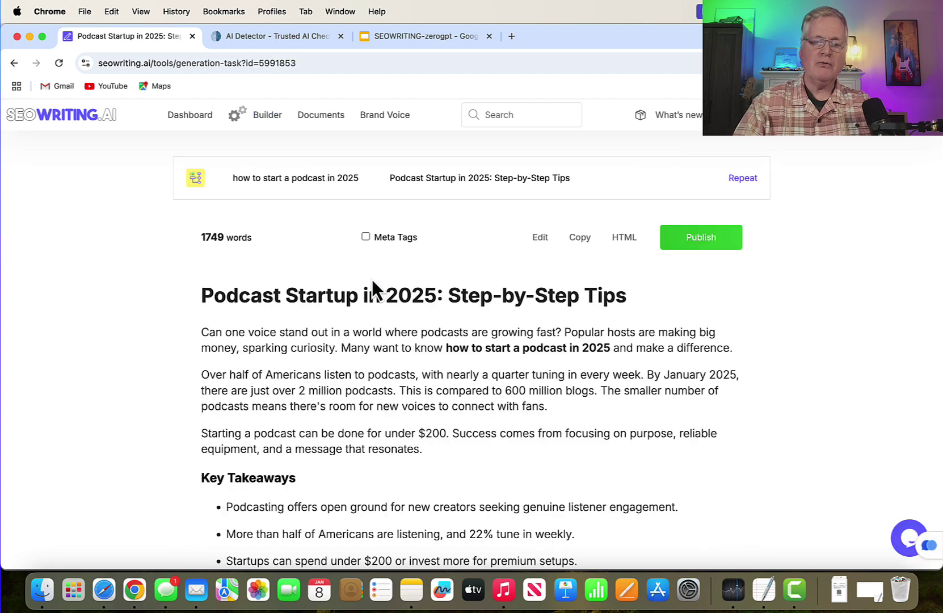
scroll(650, 410, "down", 2)
scroll(647, 402, "down", 3)
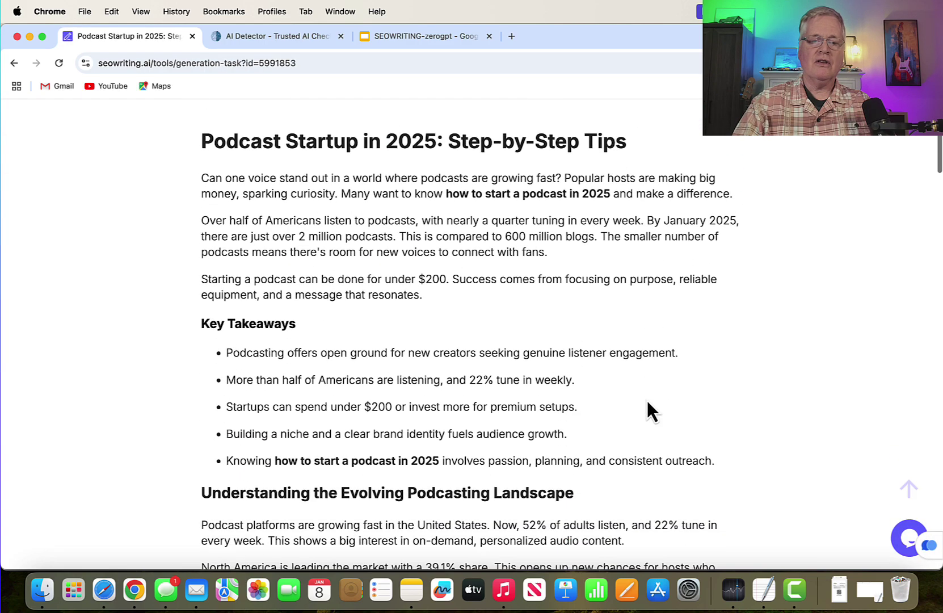
scroll(648, 402, "down", 1)
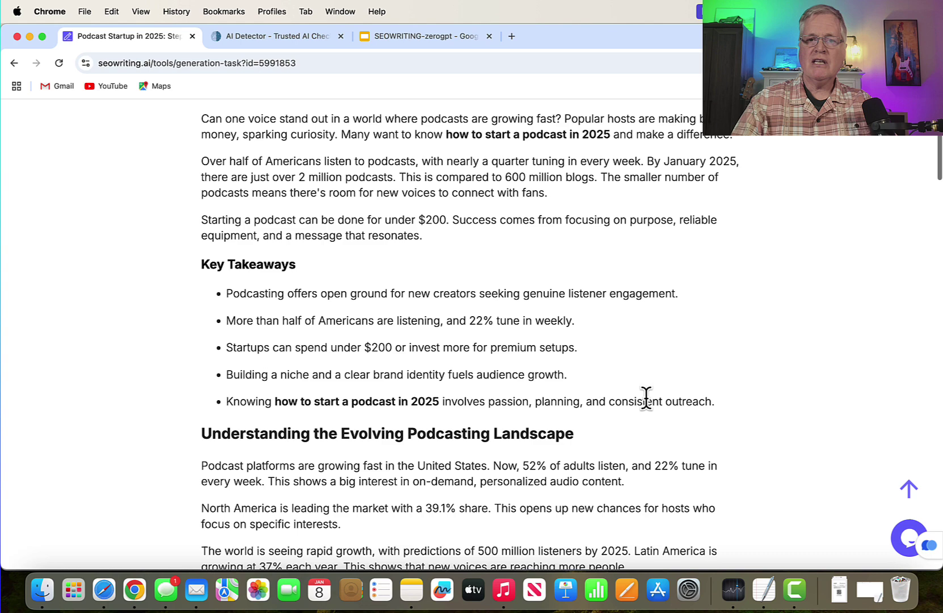
scroll(647, 397, "down", 5)
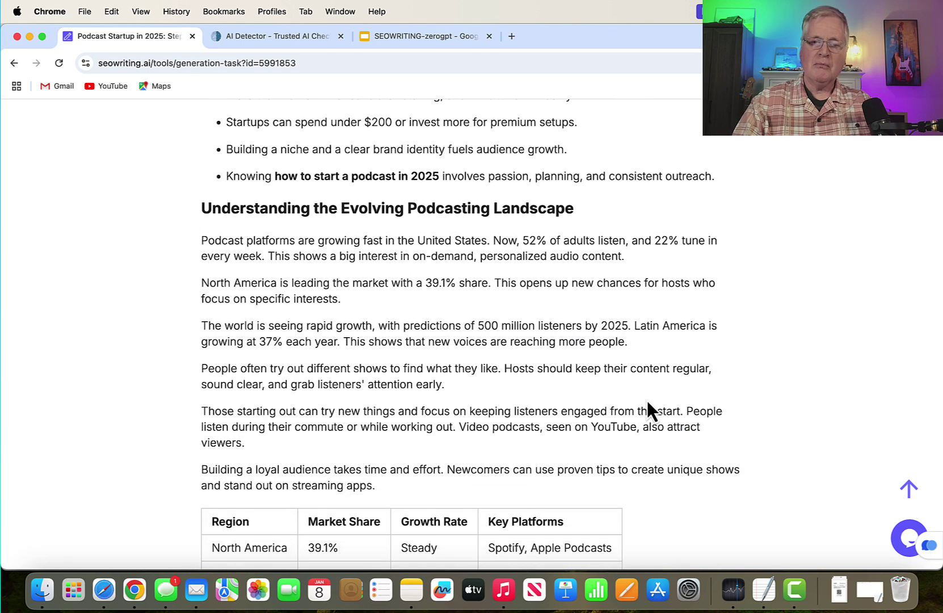
scroll(647, 400, "up", 10)
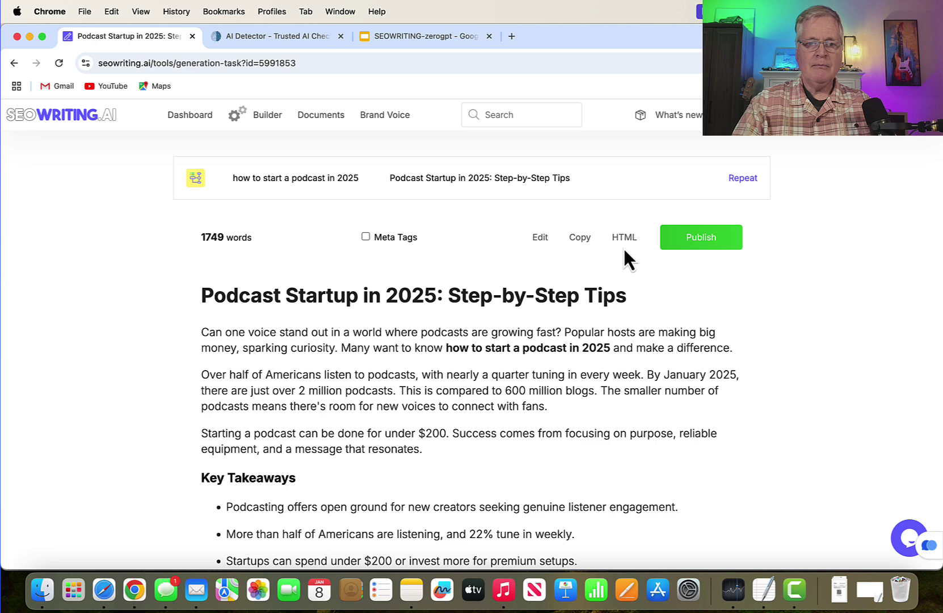
- Show slide 2 of SEOWRITING-zerogpt, listing GPT-o1 scores with Podcast Startup in 2025 at 6.82%
left_click(447, 37)
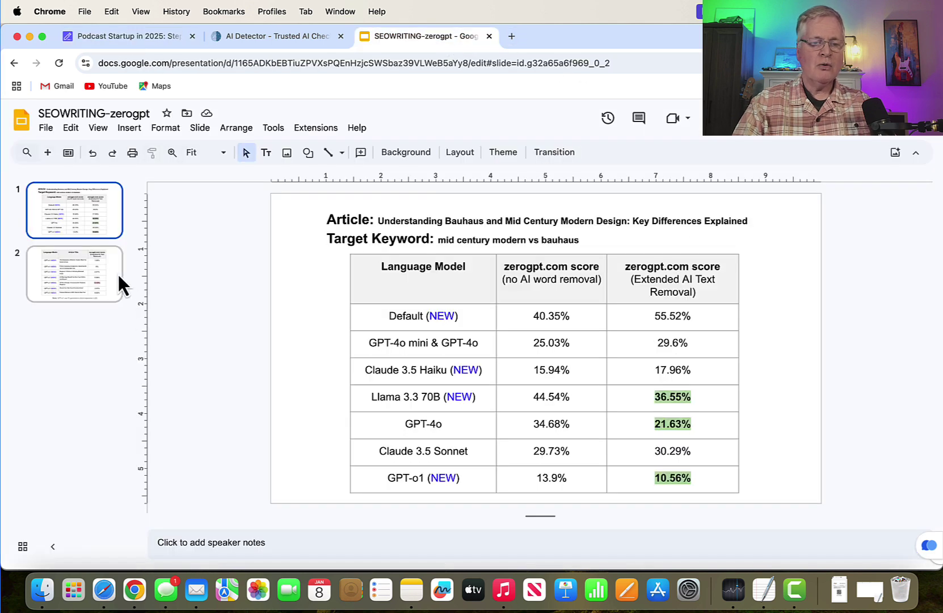
left_click(117, 274)
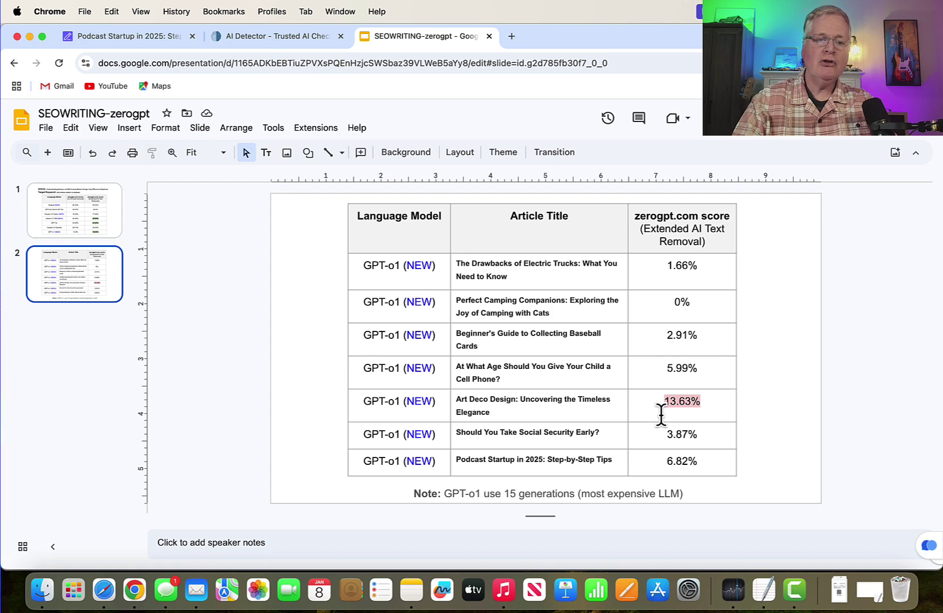
left_click(80, 223)
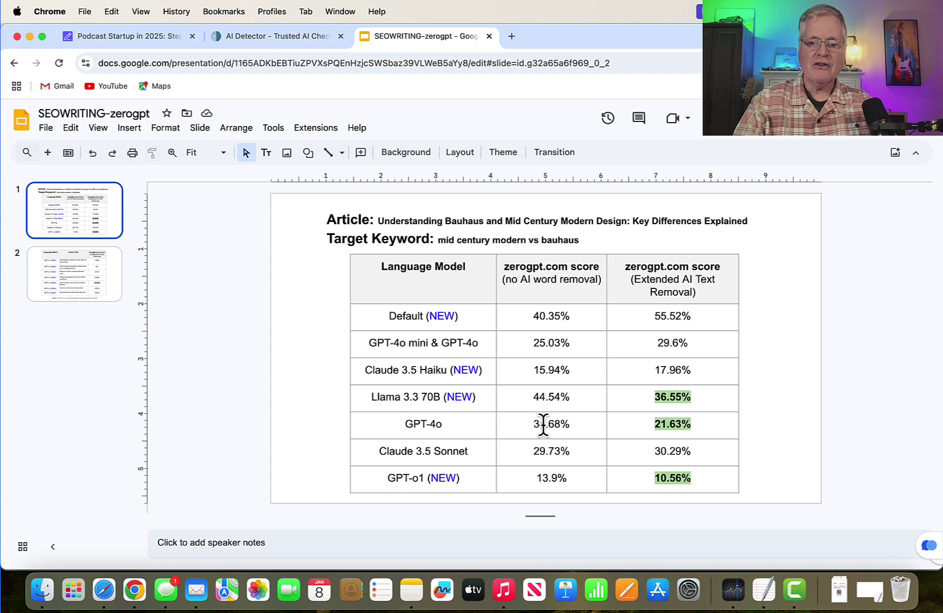
left_click(113, 295)
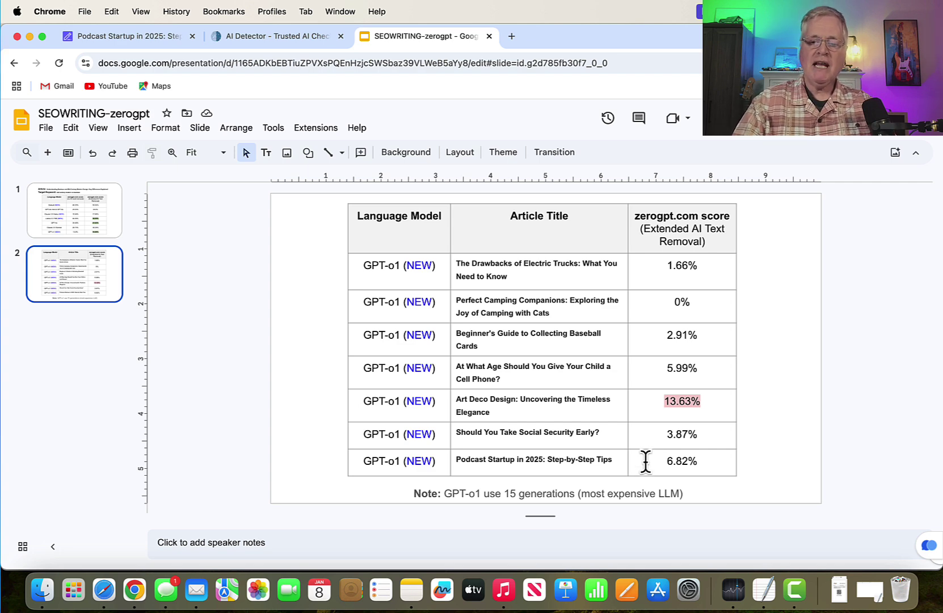
key("super+alt+2")
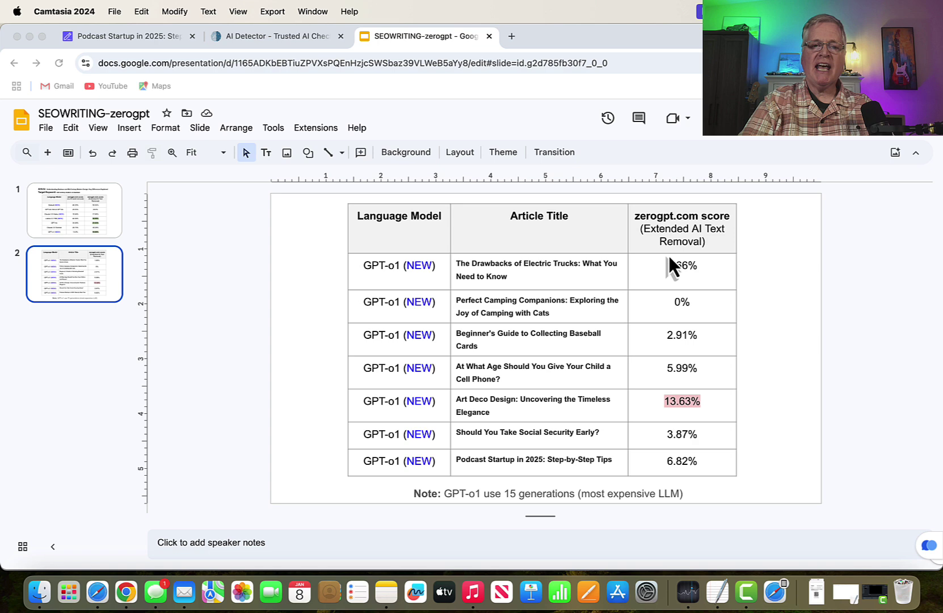
- Bring the empty ZeroGPT text box into view and dismiss the Staples pop-up ad
left_click(272, 35)
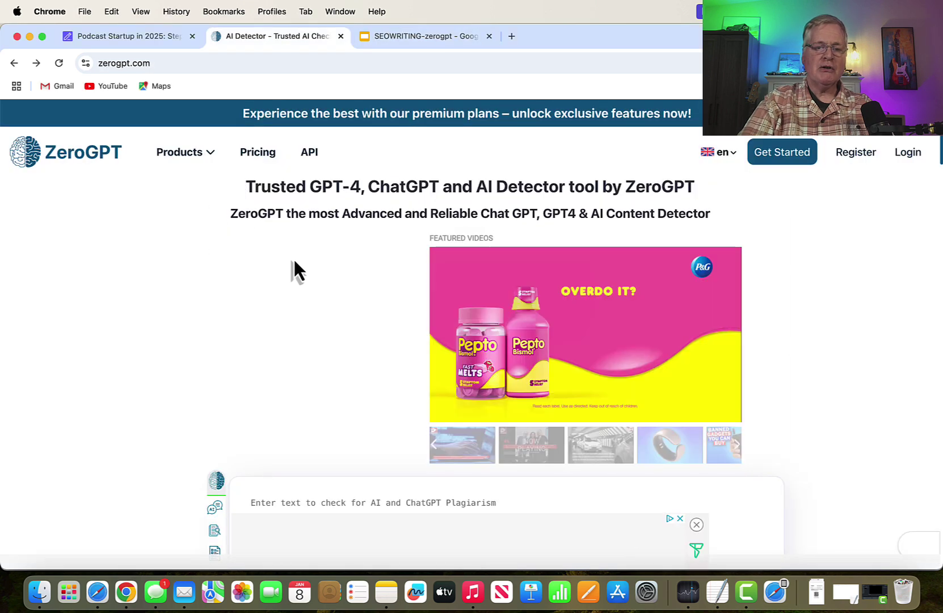
scroll(341, 284, "down", 5)
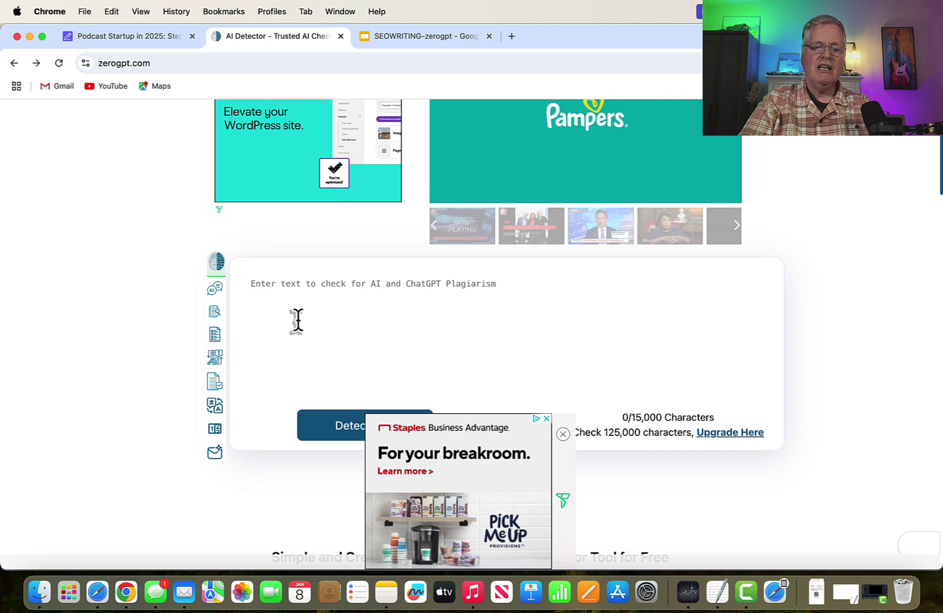
left_click(563, 434)
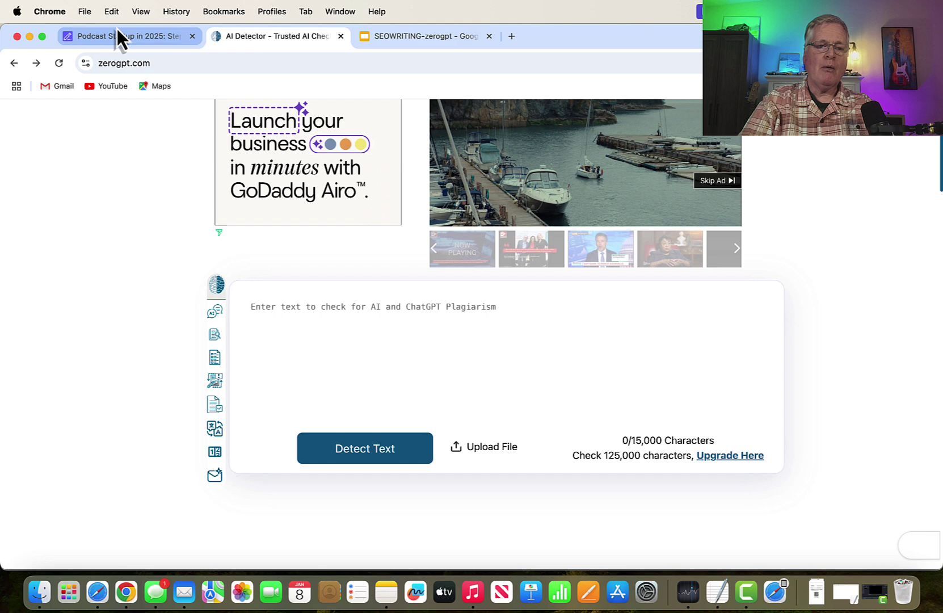
- Switch back to the SEOWRITING-zerogpt slide deck
left_click(374, 38)
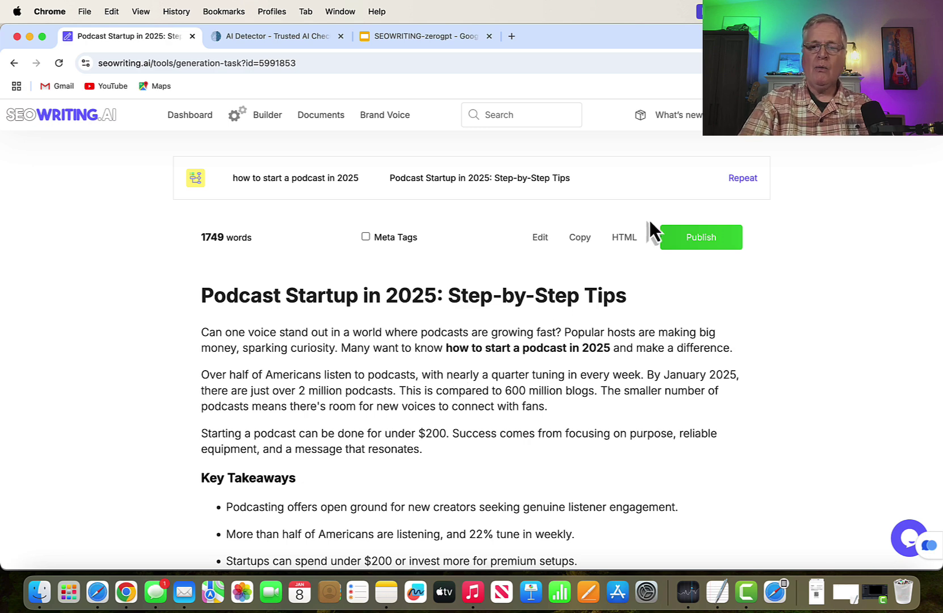
- Repeat the podcast article as a bulk generation with Extended AI Words Removal content cleaning
left_click(743, 178)
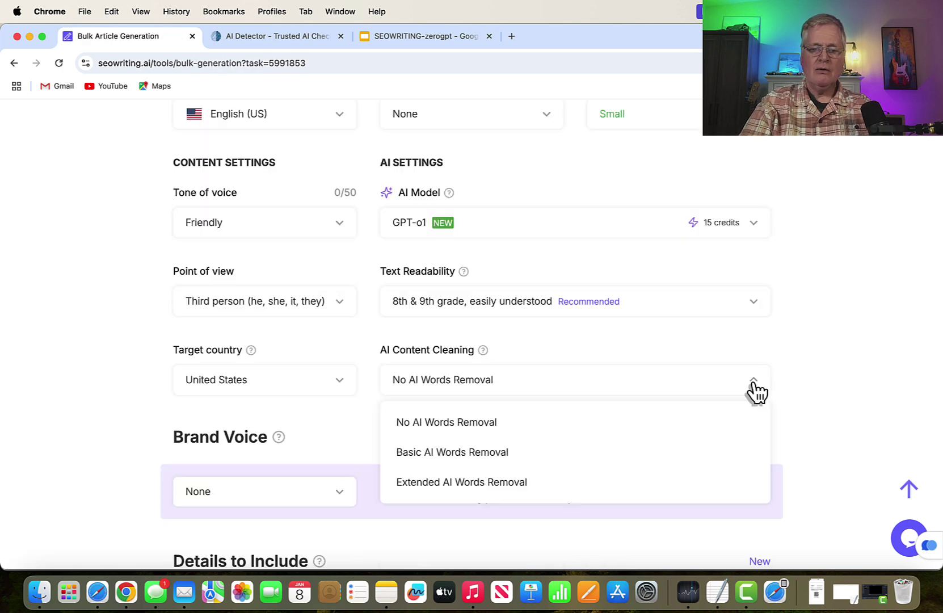
left_click(605, 498)
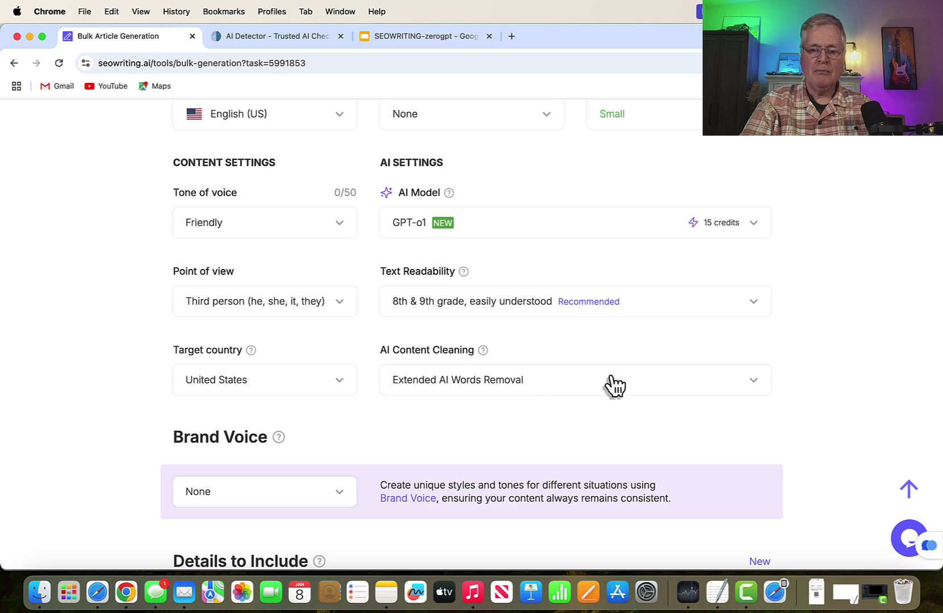
scroll(613, 386, "up", 10)
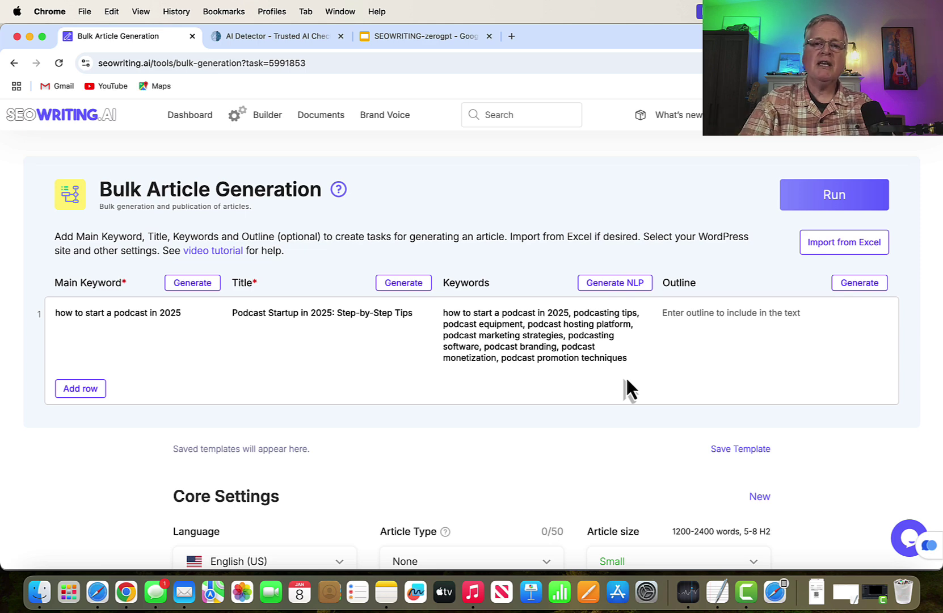
scroll(628, 383, "down", 2)
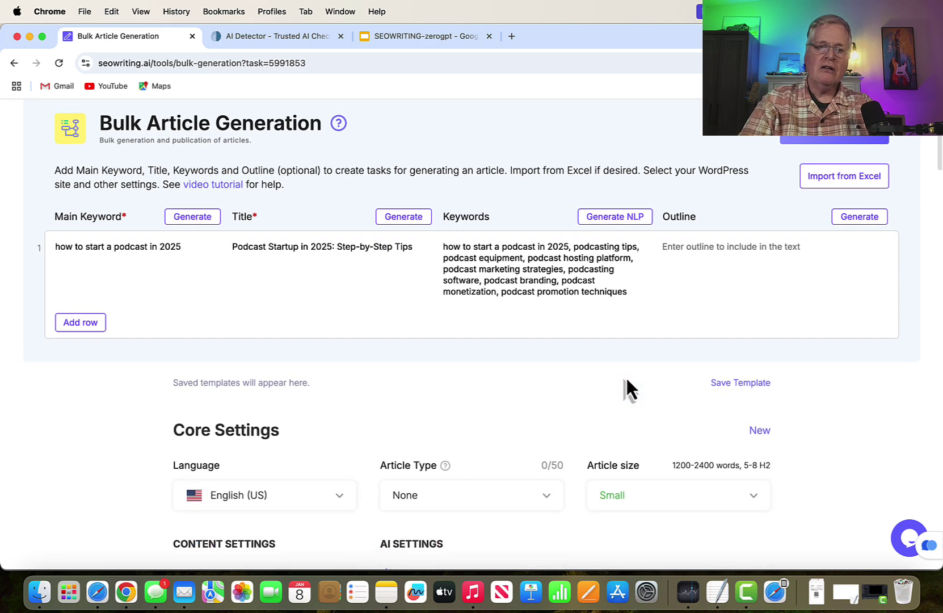
scroll(626, 381, "down", 4)
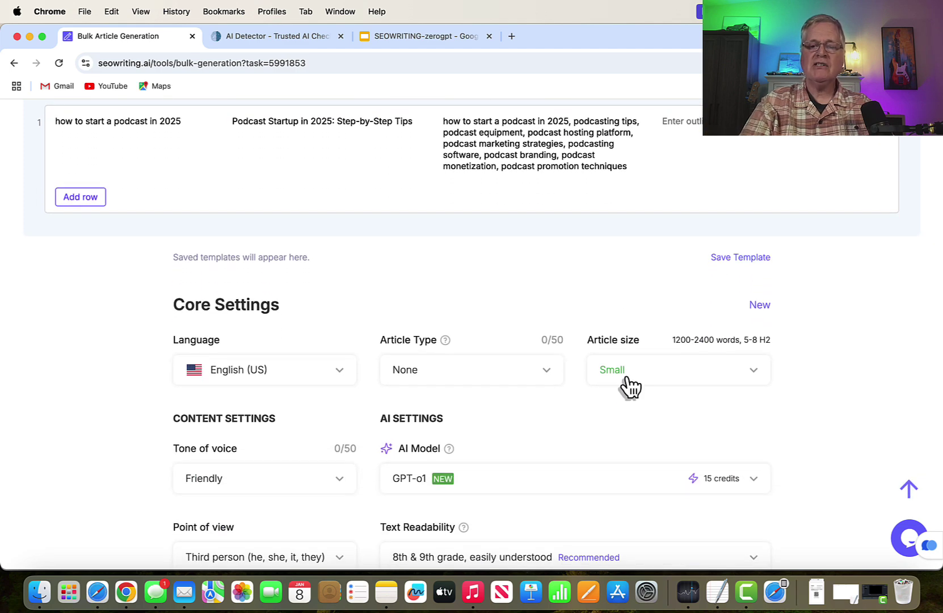
scroll(630, 386, "down", 3)
scroll(627, 386, "down", 7)
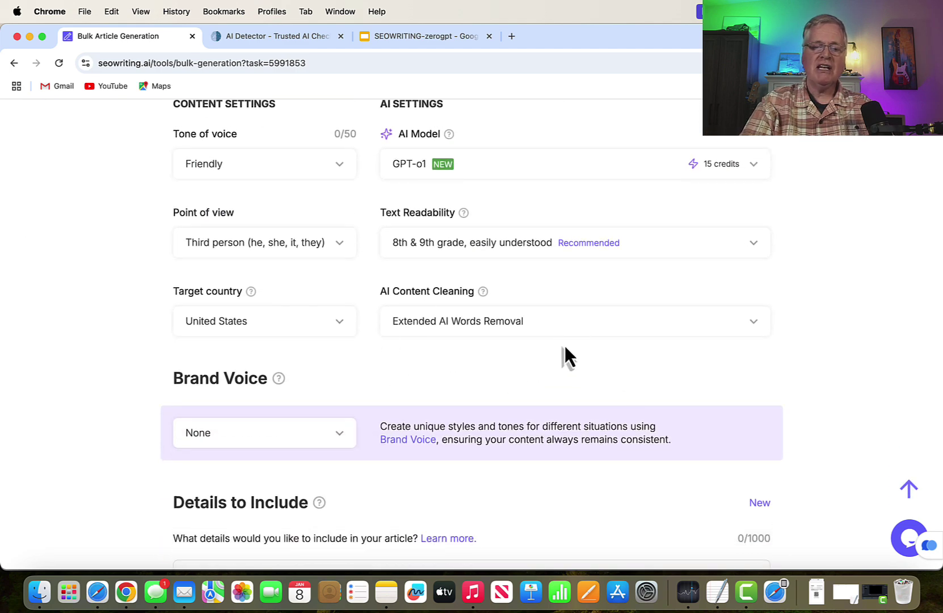